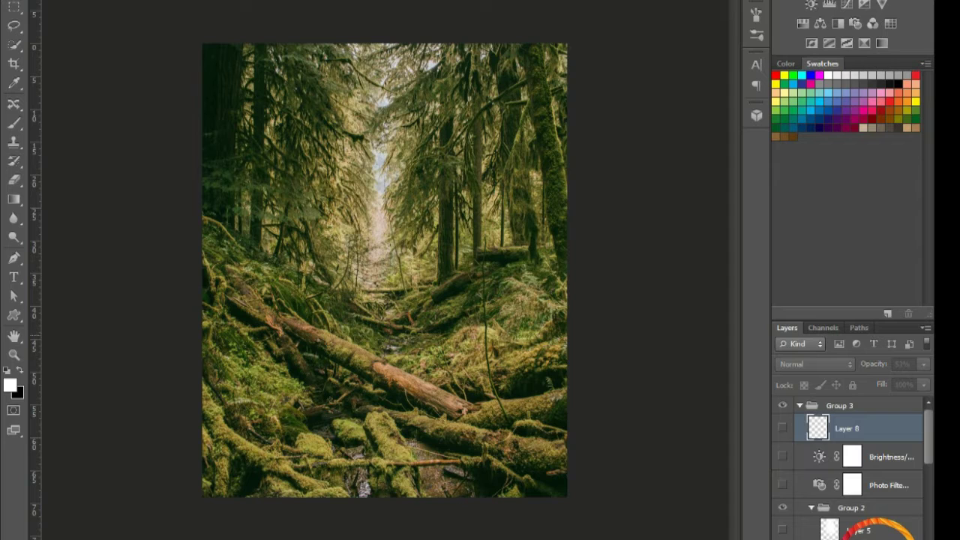
After a discarded Clone Stamp test, show Layer 7 so dense trunks fill the forest's bright gap.
{"action": "scroll", "coordinate": [852, 465], "scroll_direction": "down", "scroll_amount": 3}
{"action": "scroll", "coordinate": [851, 465], "scroll_direction": "down", "scroll_amount": 3}
{"action": "scroll", "coordinate": [852, 465], "scroll_direction": "down", "scroll_amount": 3}
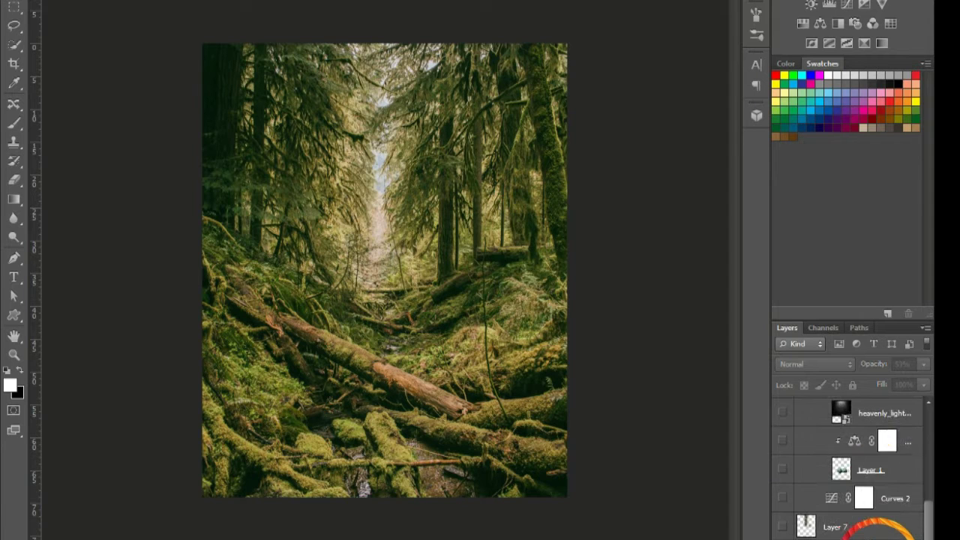
{"action": "key", "text": "s"}
{"action": "left_click", "coordinate": [289, 183]}
{"action": "key", "text": "ctrl+z"}
{"action": "left_click", "coordinate": [365, 78]}
{"action": "left_click", "coordinate": [783, 526]}
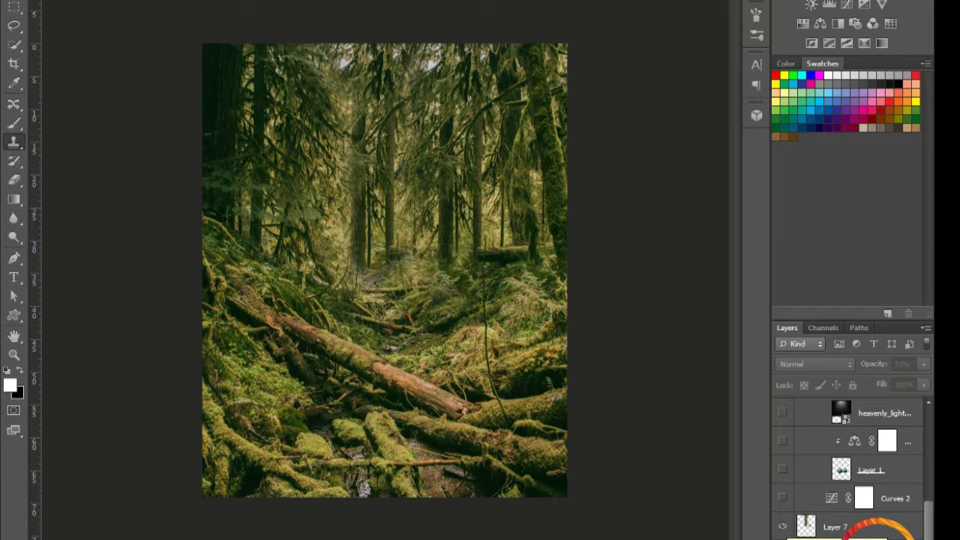
Turn on Curves 2 to darken the forest and show Layer 1's two striped watermelons.
{"action": "left_click", "coordinate": [782, 499]}
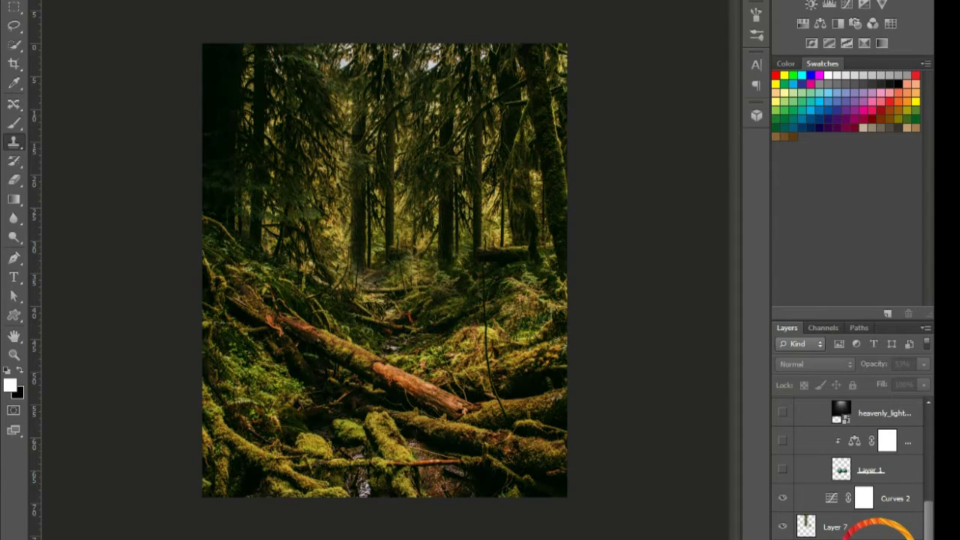
{"action": "double_click", "coordinate": [831, 498]}
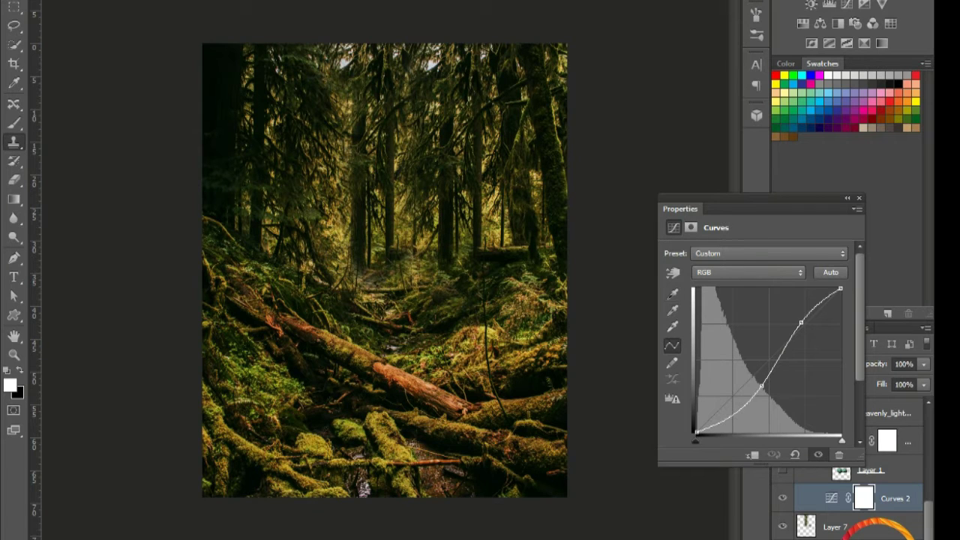
{"action": "left_click", "coordinate": [859, 197]}
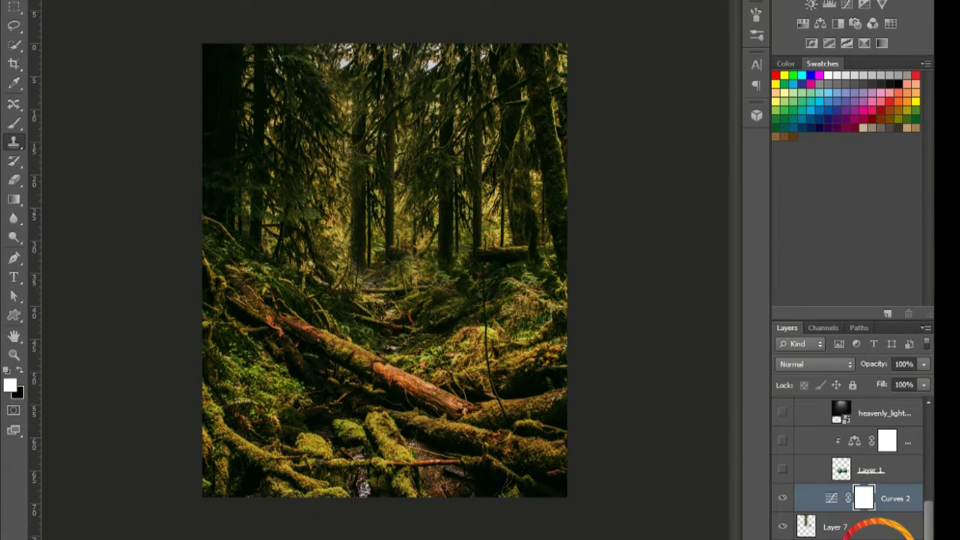
{"action": "left_click", "coordinate": [783, 470]}
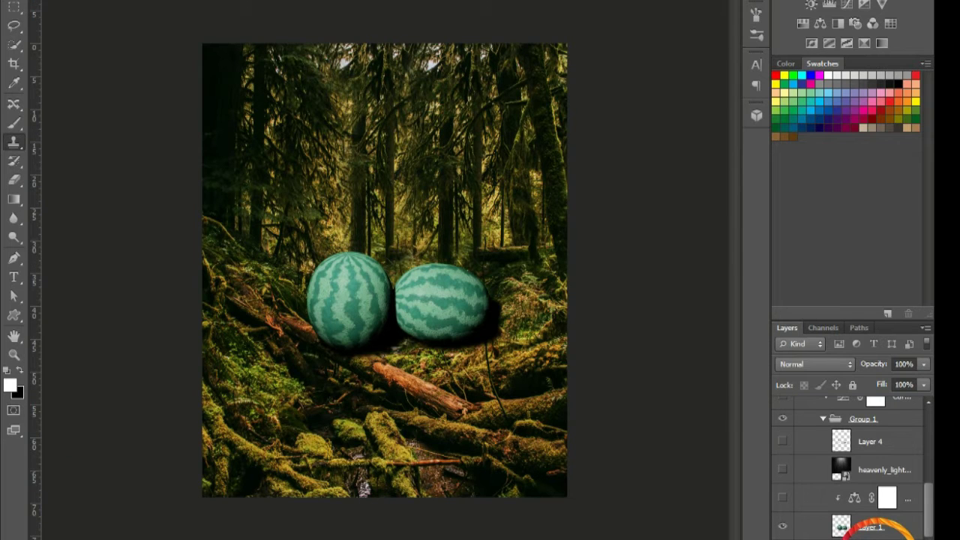
Enable the watermelons' clipped Color Balance: midtones Red +100, Green +11, Blue -34.
{"action": "left_click", "coordinate": [782, 497]}
{"action": "left_click", "coordinate": [814, 497]}
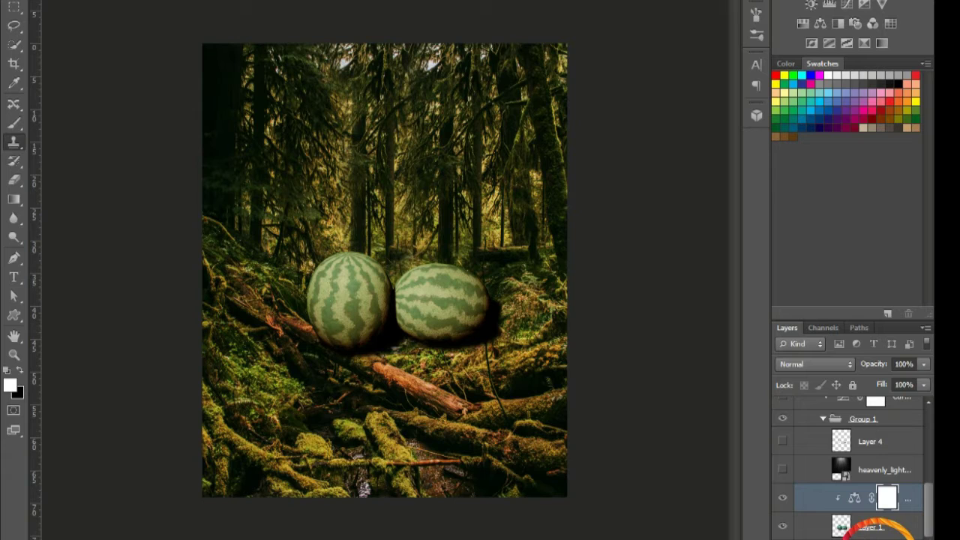
{"action": "double_click", "coordinate": [854, 497]}
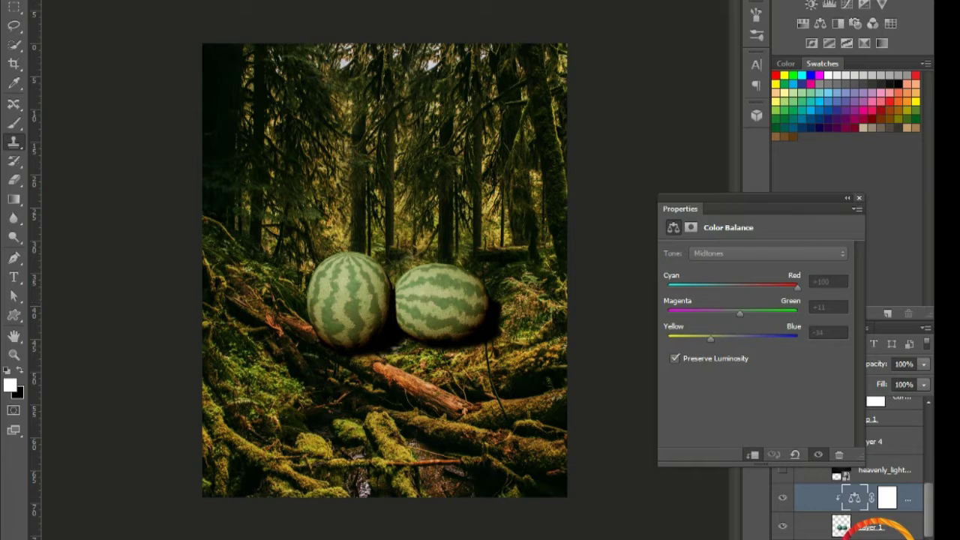
{"action": "left_click", "coordinate": [860, 198]}
Preview and hide the heavenly_light rays, then make heavenly_light the active layer.
{"action": "left_click", "coordinate": [782, 470]}
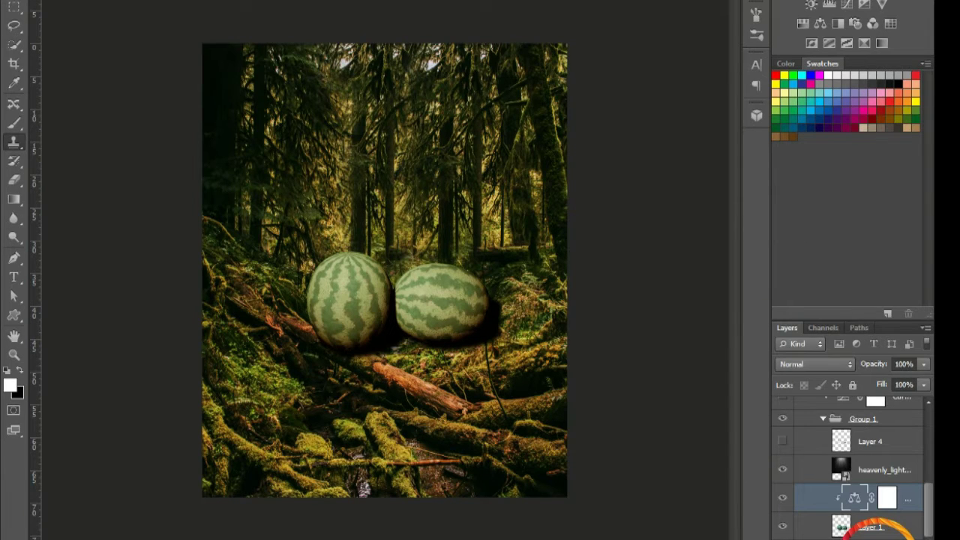
{"action": "left_click", "coordinate": [782, 470]}
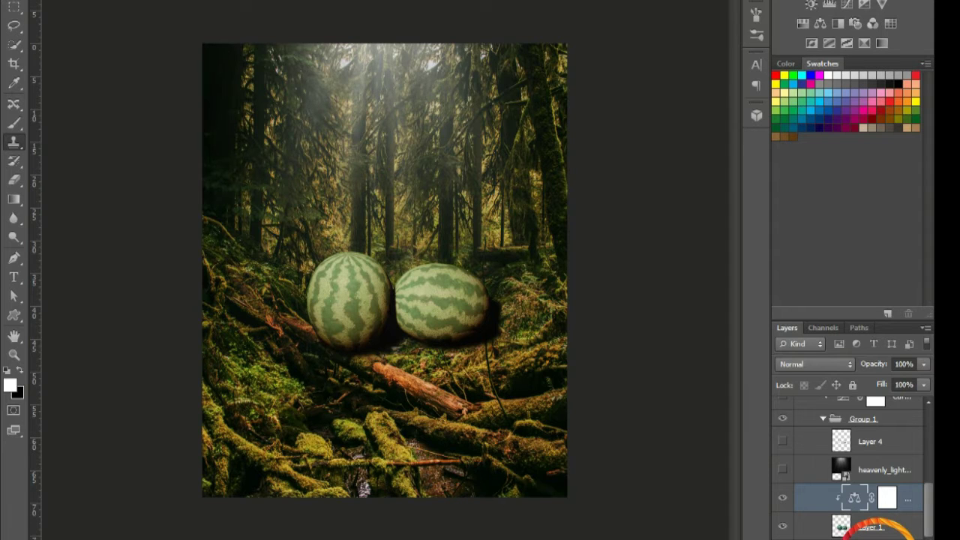
{"action": "key", "text": "alt+bracketright"}
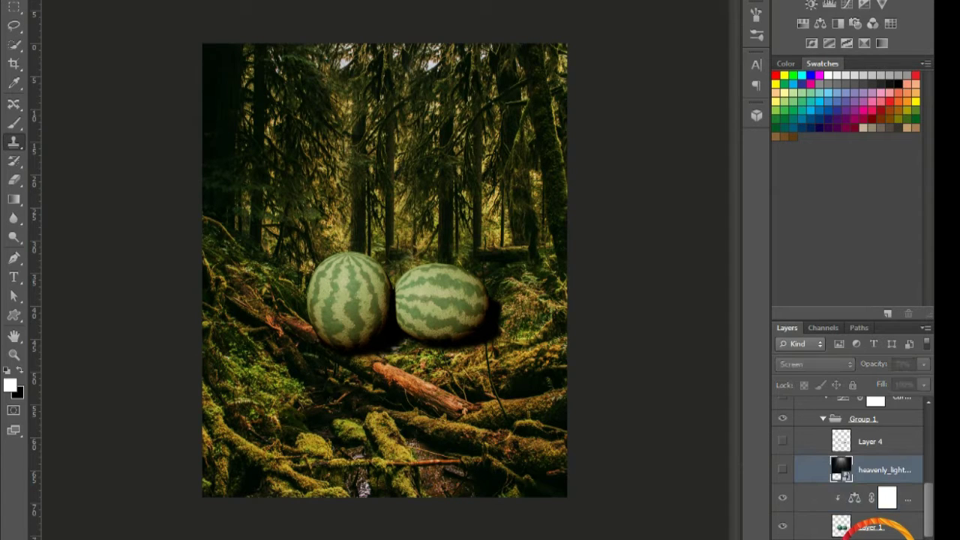
Show the heavenly_light rays in Screen blend mode after briefly trying Normal.
{"action": "left_click", "coordinate": [782, 470]}
{"action": "left_click", "coordinate": [816, 364]}
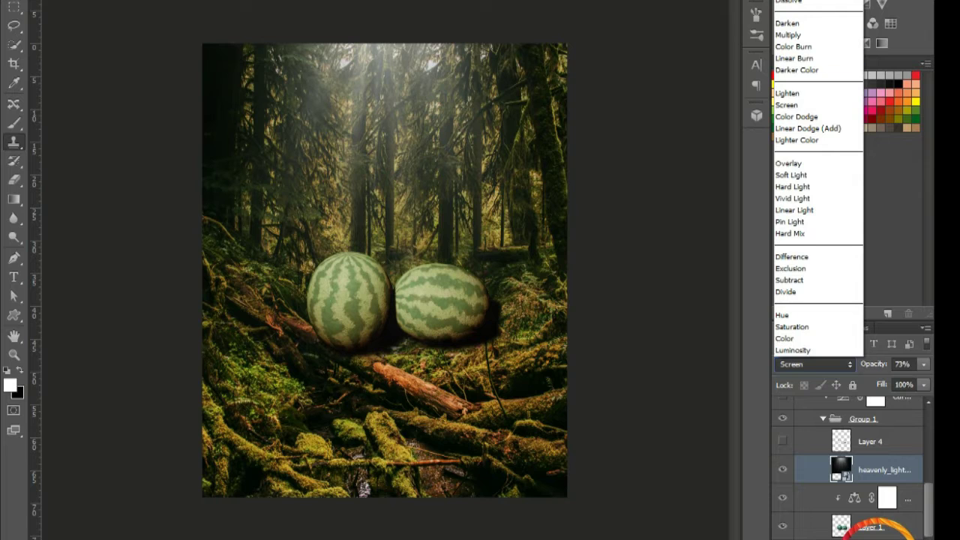
{"action": "key", "text": "shift+alt+n"}
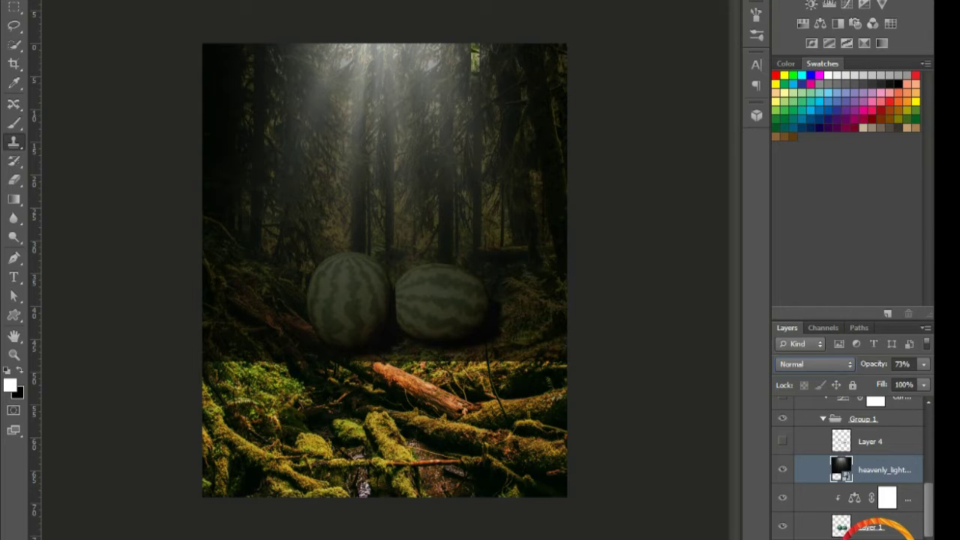
{"action": "left_click", "coordinate": [816, 364]}
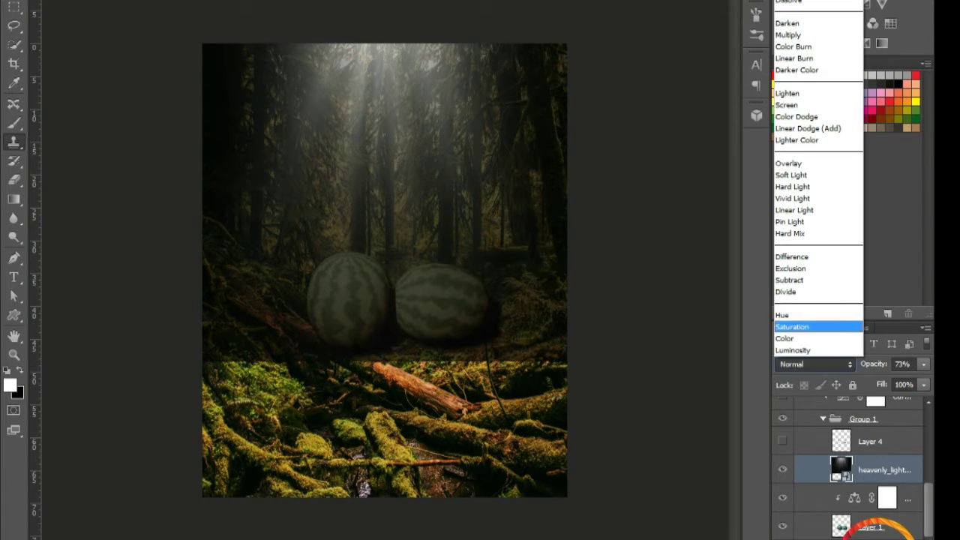
{"action": "left_click", "coordinate": [818, 103]}
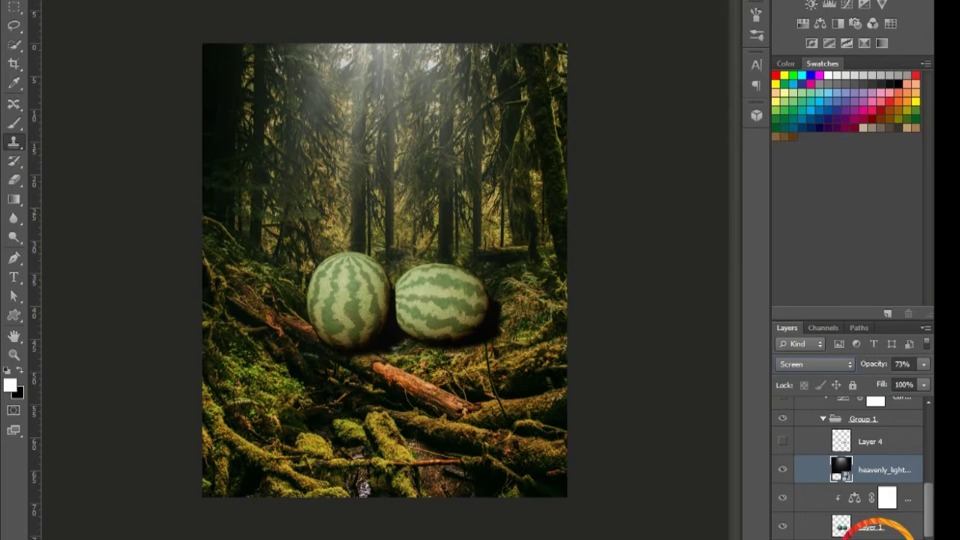
Mask the light haze off the left watermelon and briefly preview Layer 4.
{"action": "left_click_drag", "start_coordinate": [315, 255], "coordinate": [360, 285]}
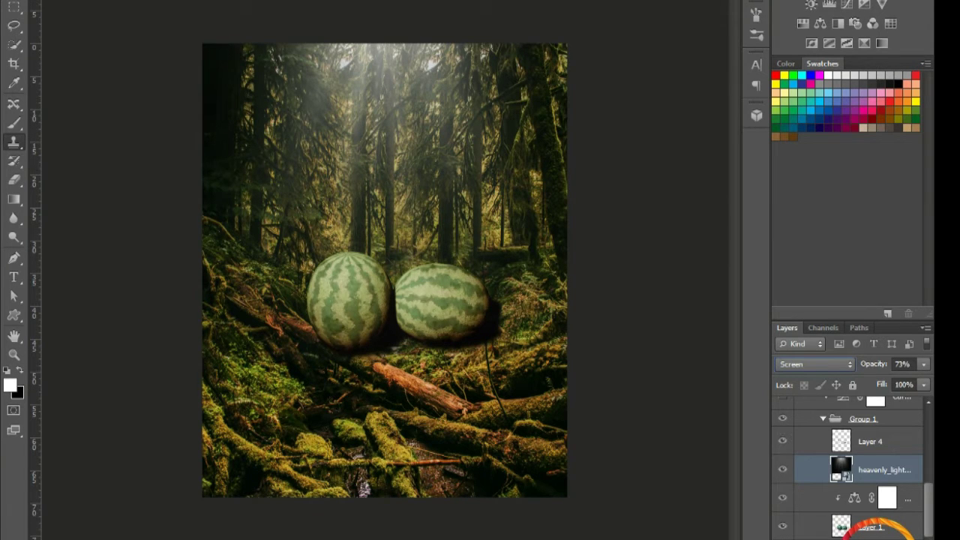
{"action": "left_click", "coordinate": [783, 441]}
{"action": "left_click", "coordinate": [782, 441]}
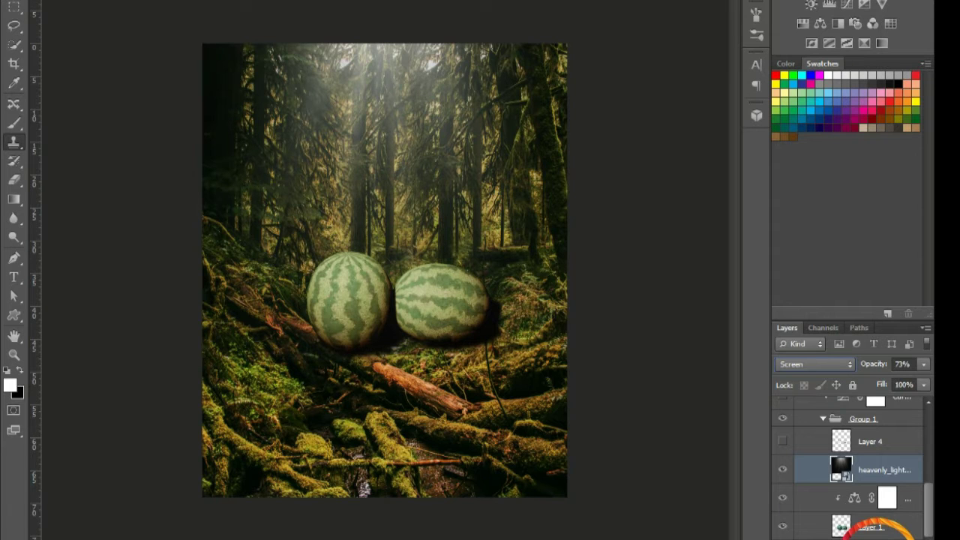
{"action": "key", "text": "ctrl+1"}
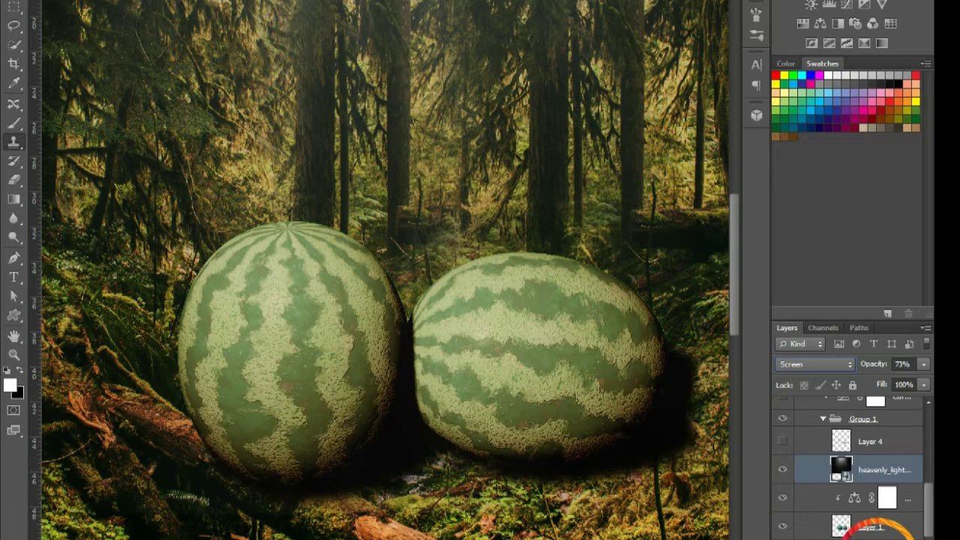
Toggle Layer 4 on, off and on to compare its darker texture on both watermelons.
{"action": "left_click", "coordinate": [782, 441]}
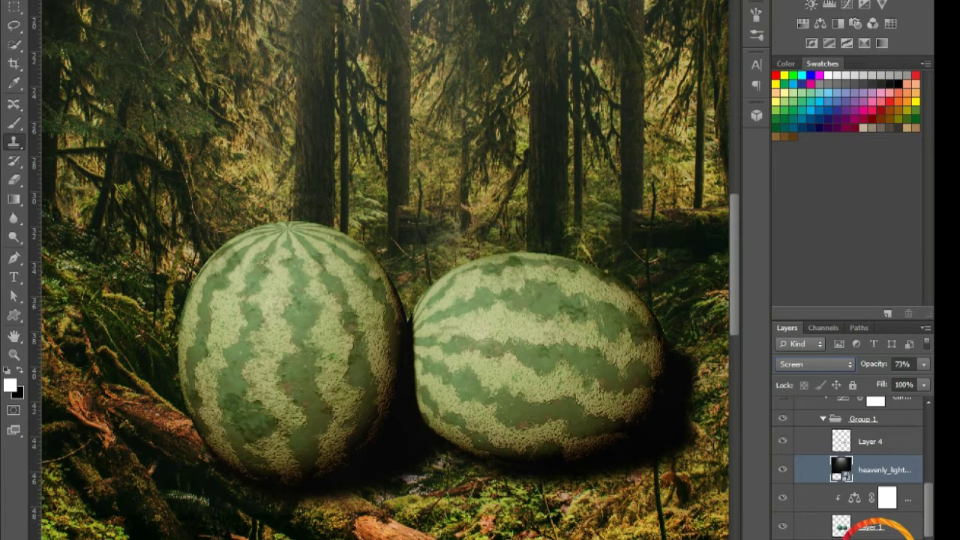
{"action": "left_click", "coordinate": [783, 441]}
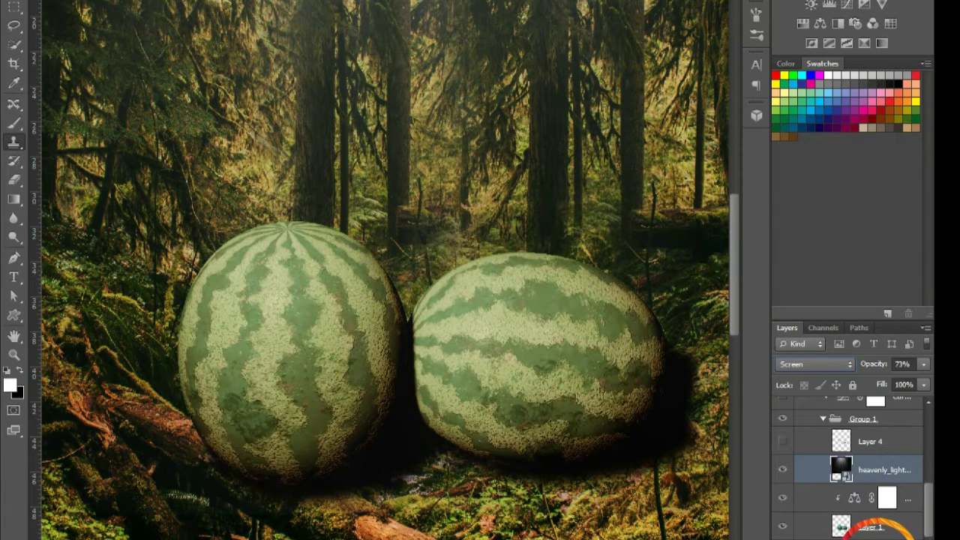
{"action": "left_click", "coordinate": [783, 441]}
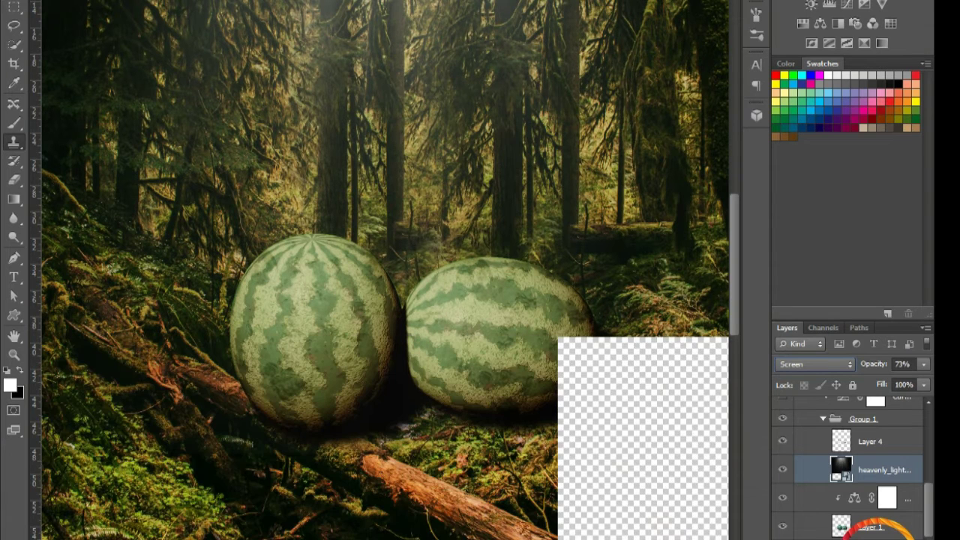
Turn on the Curves adjustment above Group 1 and review its curve settings.
{"action": "scroll", "coordinate": [876, 534], "scroll_direction": "up", "scroll_amount": 2}
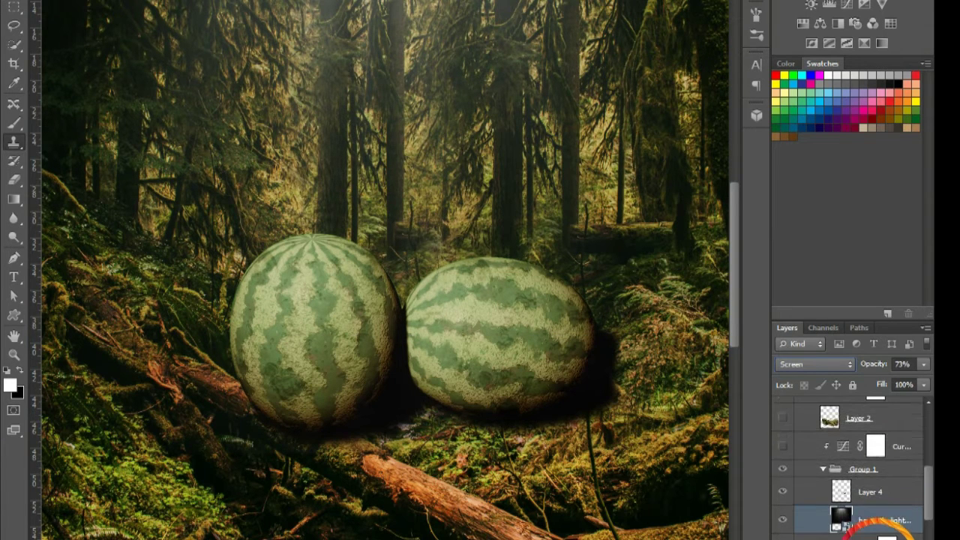
{"action": "scroll", "coordinate": [877, 535], "scroll_direction": "up", "scroll_amount": 1}
{"action": "left_click", "coordinate": [783, 480]}
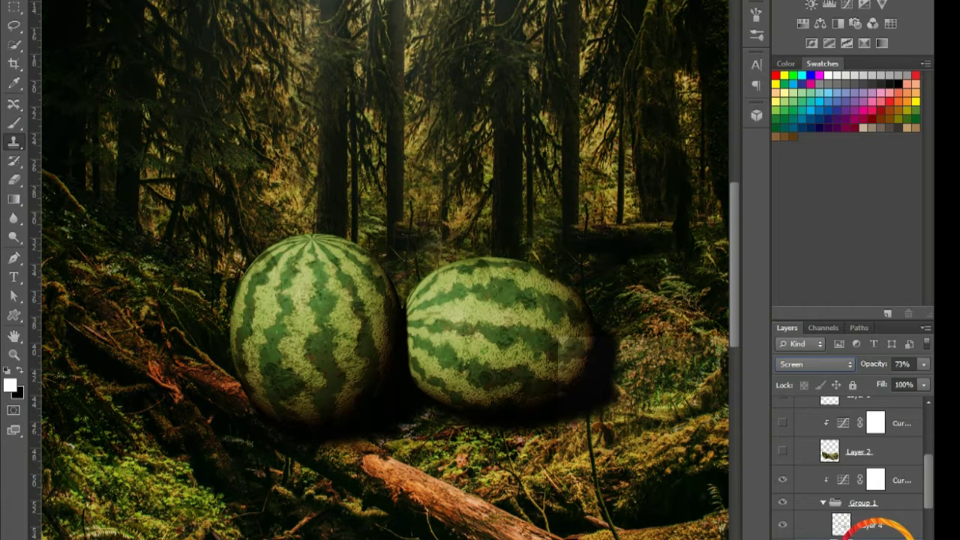
{"action": "double_click", "coordinate": [875, 481]}
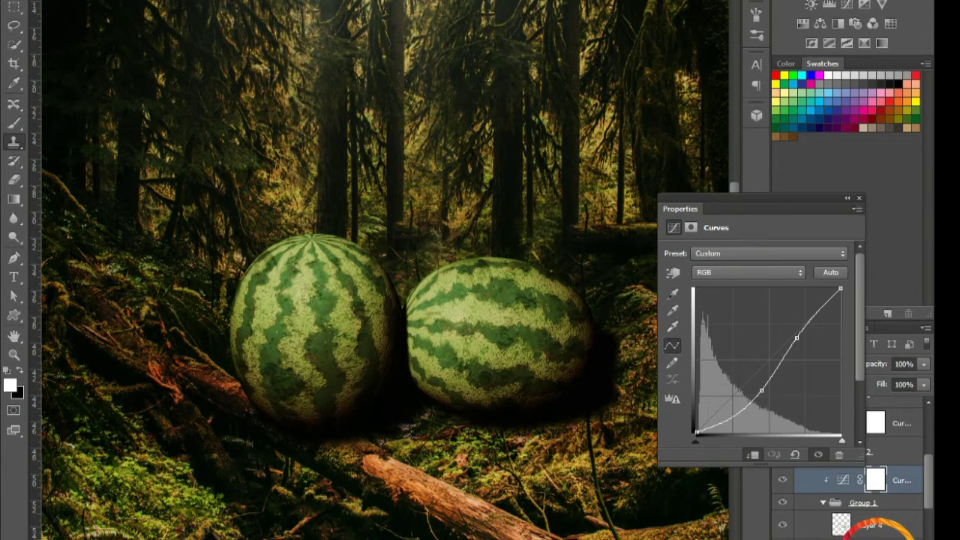
{"action": "left_click", "coordinate": [859, 198]}
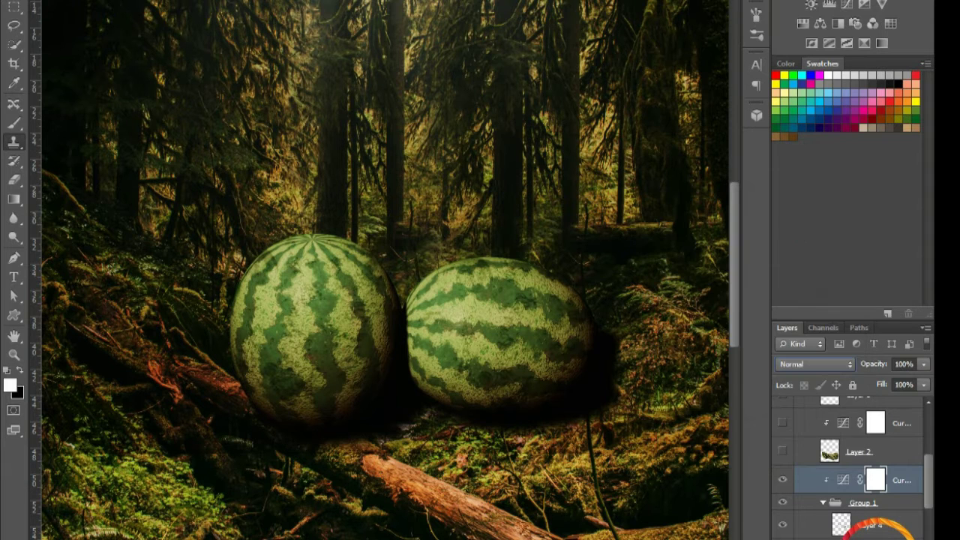
Show the Layer 2 mossy log foreground, zoom out, and select its area.
{"action": "left_click", "coordinate": [783, 452]}
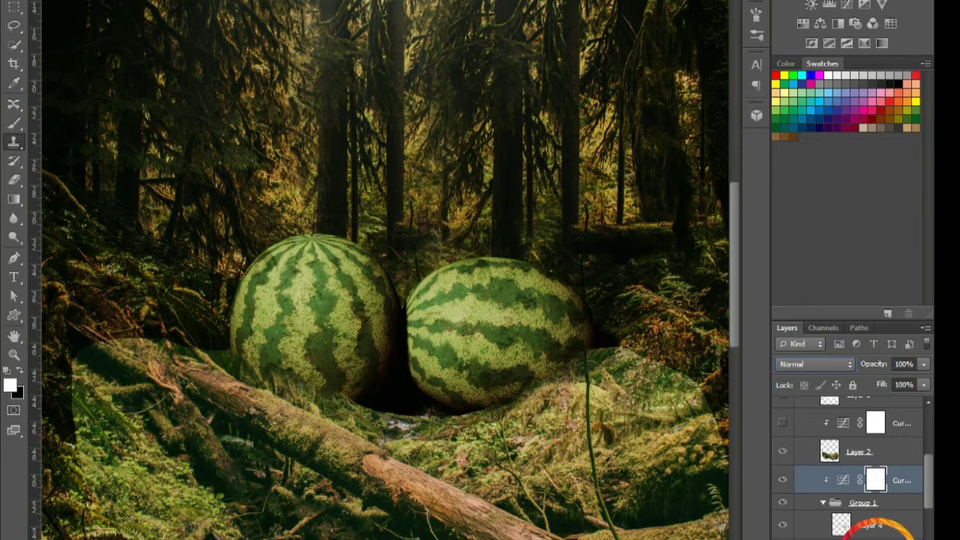
{"action": "key", "text": "ctrl+minus"}
{"action": "key", "text": "ctrl+minus"}
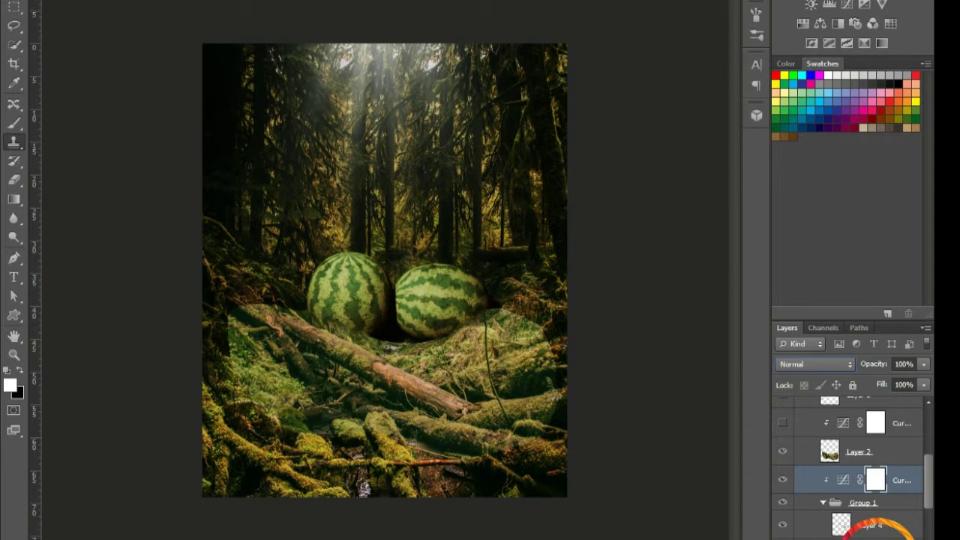
{"action": "scroll", "coordinate": [851, 465], "scroll_direction": "down", "scroll_amount": 3}
{"action": "scroll", "coordinate": [851, 465], "scroll_direction": "down", "scroll_amount": 2}
{"action": "scroll", "coordinate": [852, 465], "scroll_direction": "down", "scroll_amount": 2}
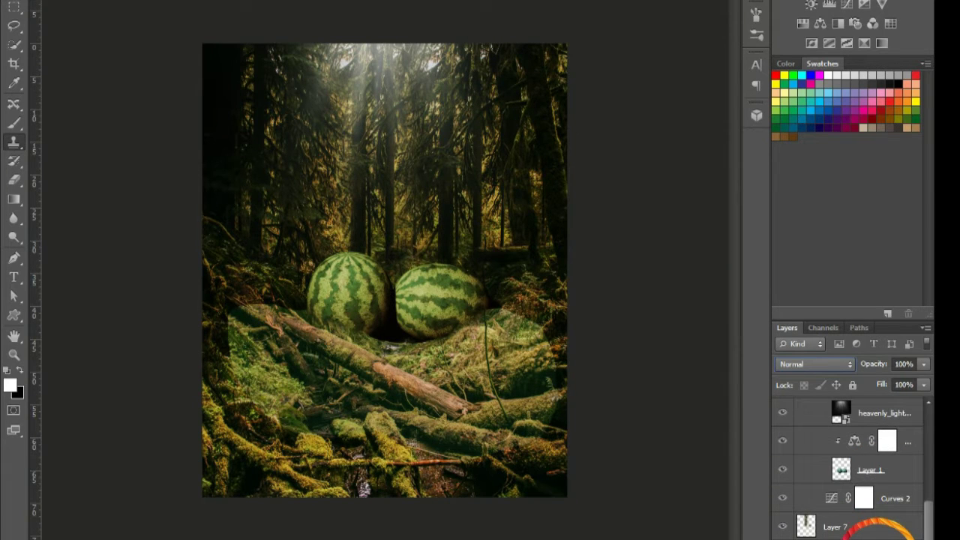
{"action": "scroll", "coordinate": [878, 529], "scroll_direction": "up", "scroll_amount": 3}
{"action": "scroll", "coordinate": [878, 529], "scroll_direction": "up", "scroll_amount": 2}
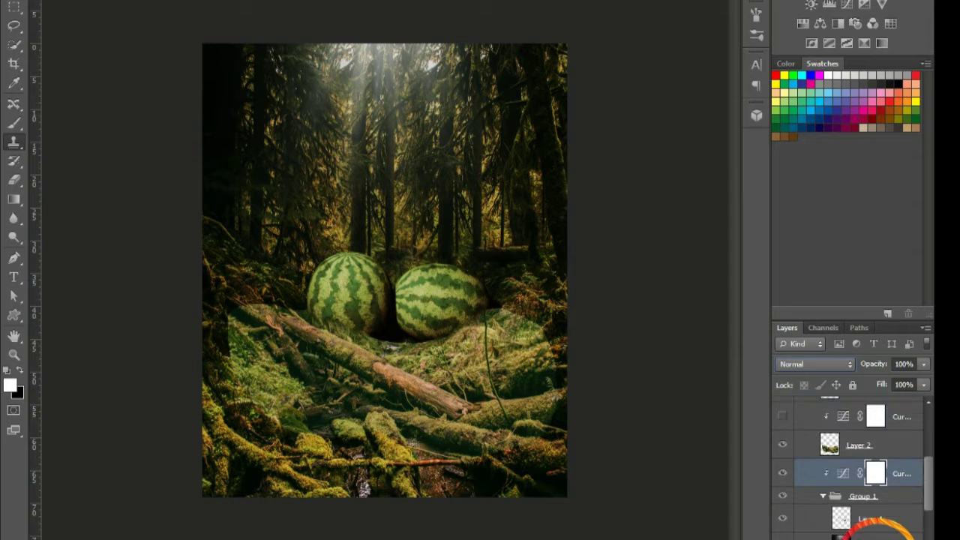
{"action": "left_click", "coordinate": [840, 518], "text": "ctrl"}
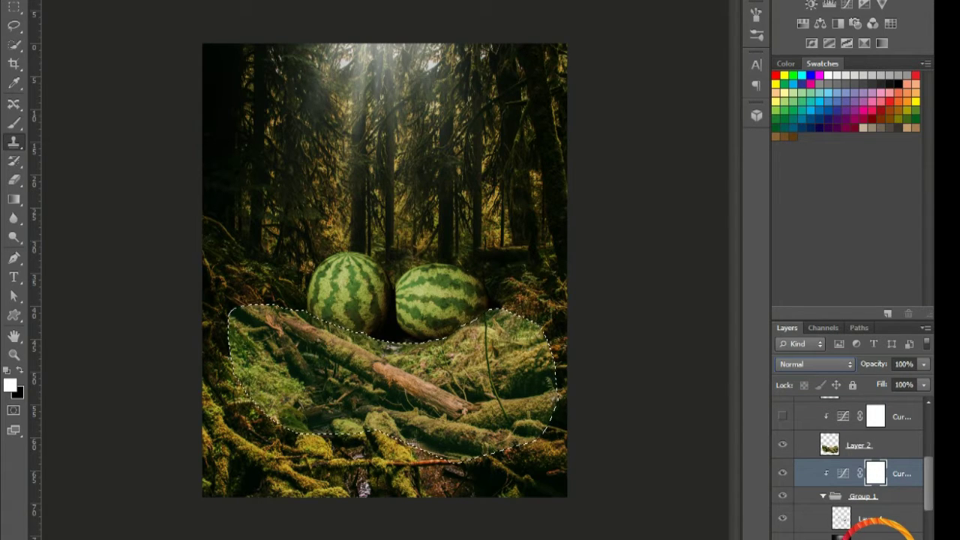
Deselect, then enable the top clipped S-curve Curves that darkens the mossy logs.
{"action": "key", "text": "ctrl+d"}
{"action": "left_click", "coordinate": [783, 416]}
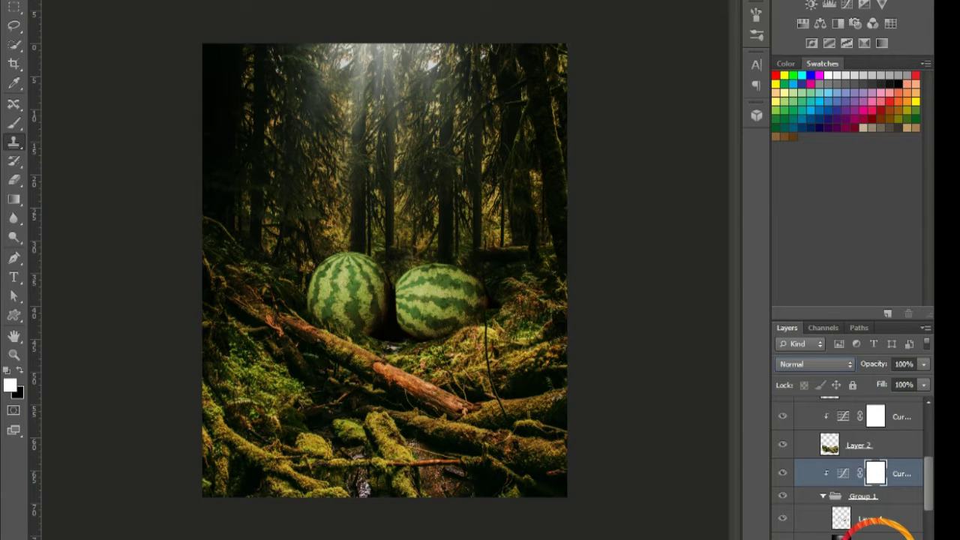
{"action": "double_click", "coordinate": [876, 416]}
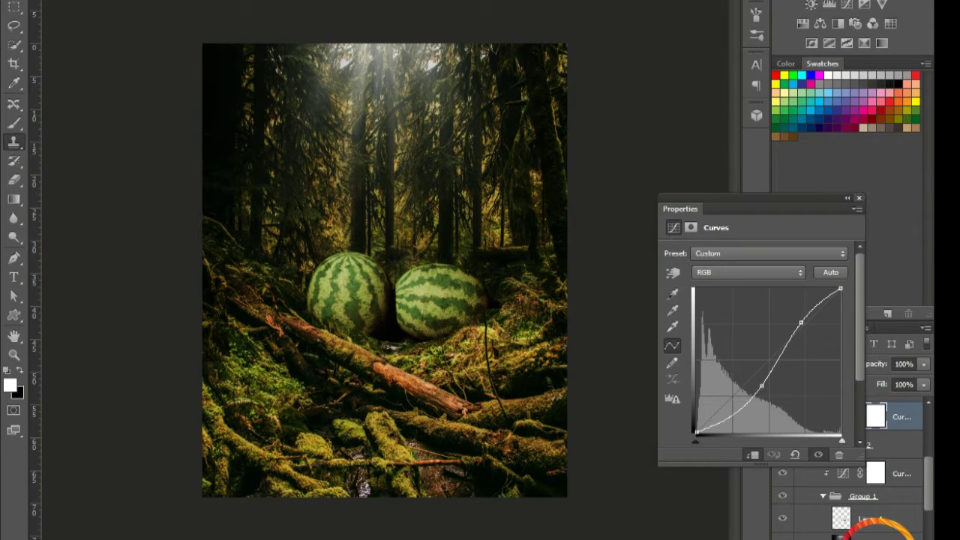
{"action": "left_click", "coordinate": [859, 198]}
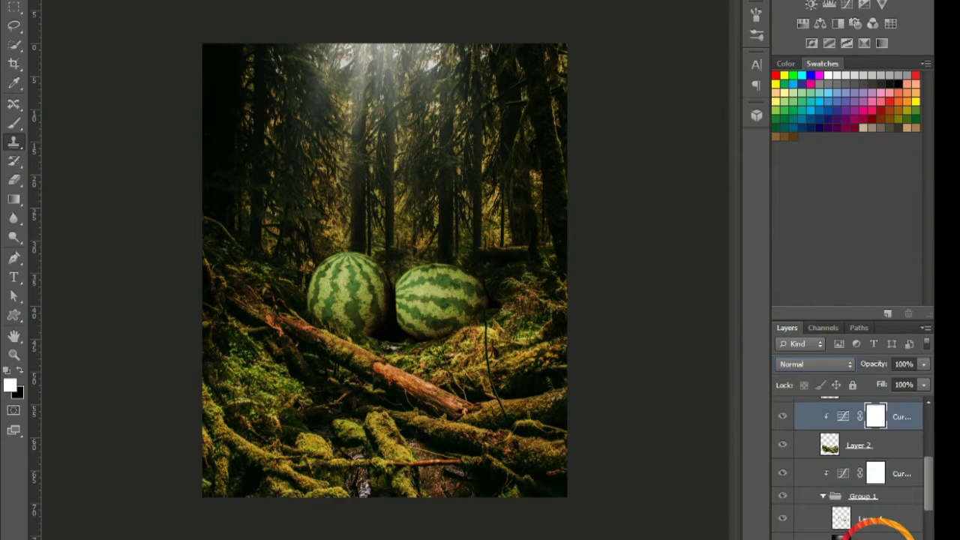
Show Layer 5 in Group 2 so light rays brighten the forest, comparing on and off.
{"action": "key", "text": "ctrl+plus"}
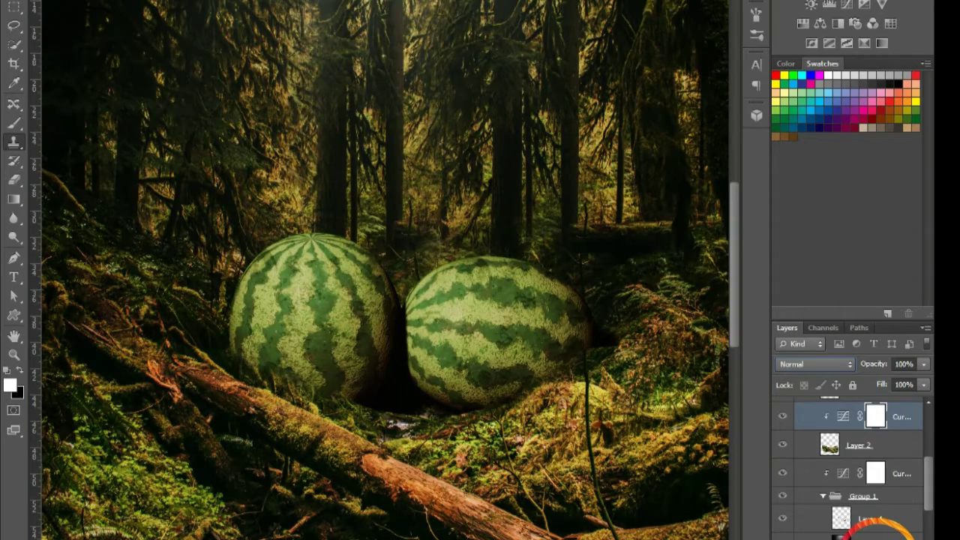
{"action": "key", "text": "ctrl+minus"}
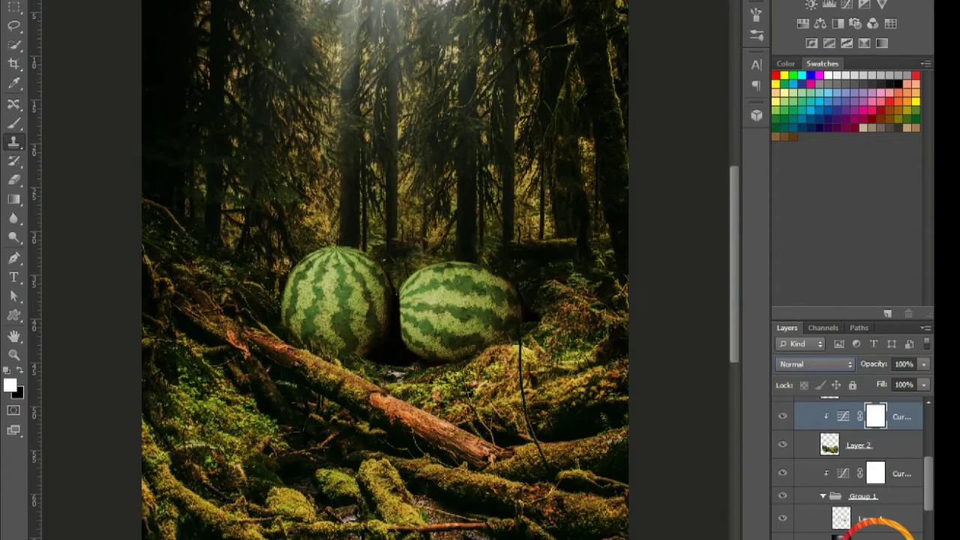
{"action": "key", "text": "ctrl+minus"}
{"action": "key", "text": "ctrl+minus"}
{"action": "key", "text": "ctrl+plus"}
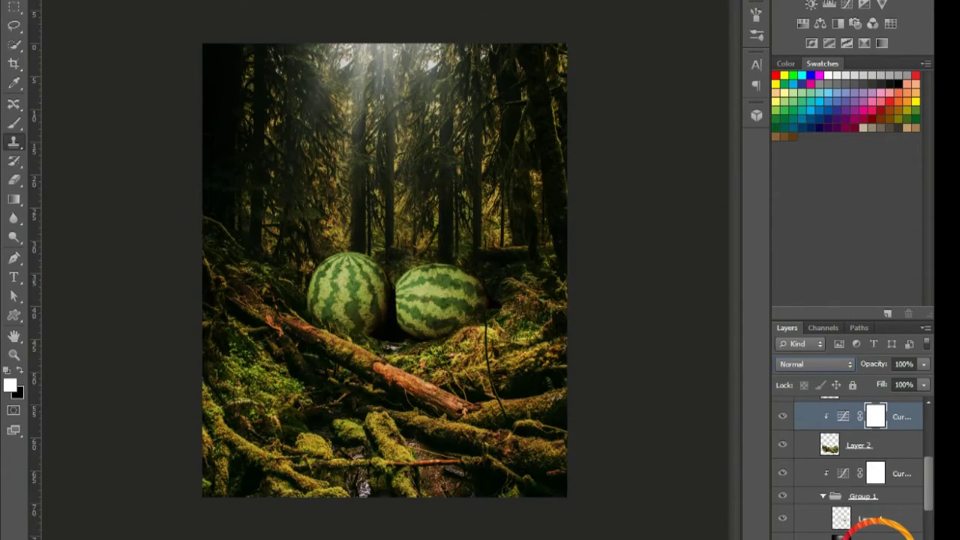
{"action": "key", "text": "ctrl+plus"}
{"action": "scroll", "coordinate": [878, 529], "scroll_direction": "up", "scroll_amount": 2}
{"action": "scroll", "coordinate": [878, 529], "scroll_direction": "up", "scroll_amount": 1}
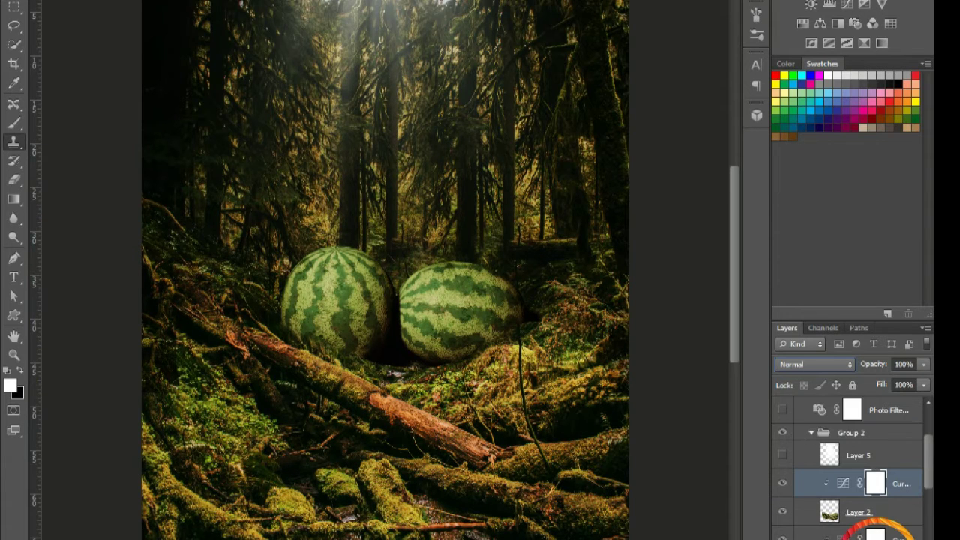
{"action": "left_click", "coordinate": [782, 455]}
{"action": "left_click", "coordinate": [782, 454]}
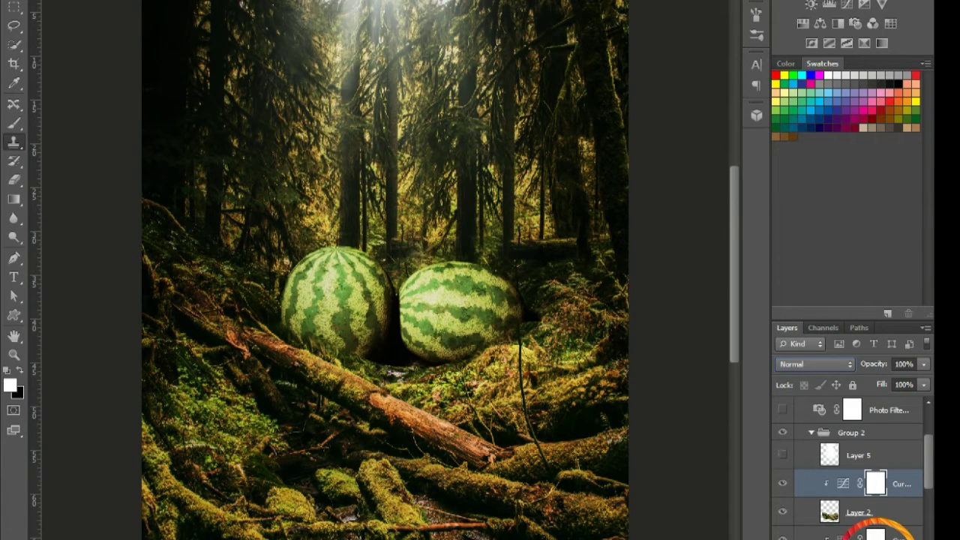
{"action": "left_click", "coordinate": [782, 455]}
{"action": "scroll", "coordinate": [877, 533], "scroll_direction": "up", "scroll_amount": 2}
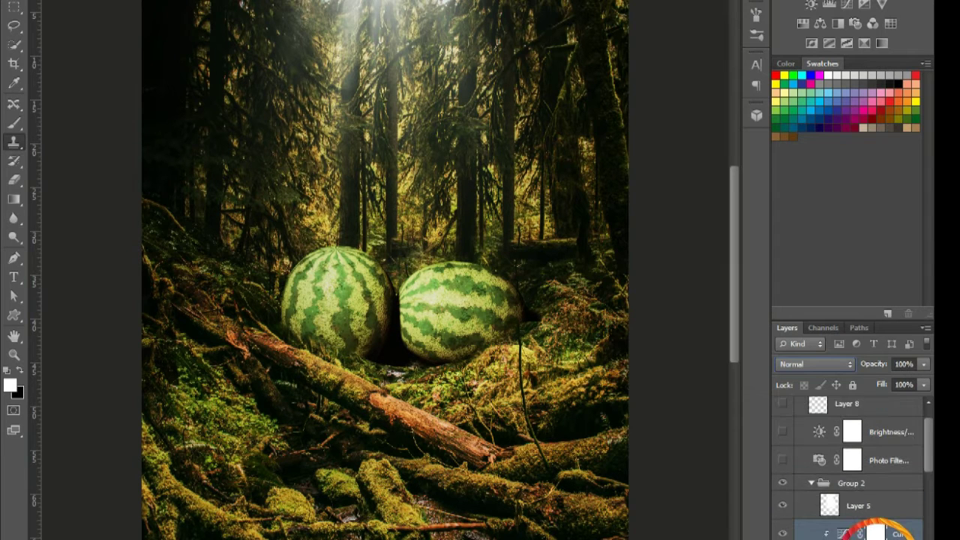
Turn on the Photo Filter, comparing the scene with and without it.
{"action": "scroll", "coordinate": [876, 533], "scroll_direction": "up", "scroll_amount": 1}
{"action": "left_click", "coordinate": [782, 477]}
{"action": "left_click", "coordinate": [782, 477]}
{"action": "left_click", "coordinate": [782, 477]}
{"action": "left_click", "coordinate": [783, 477]}
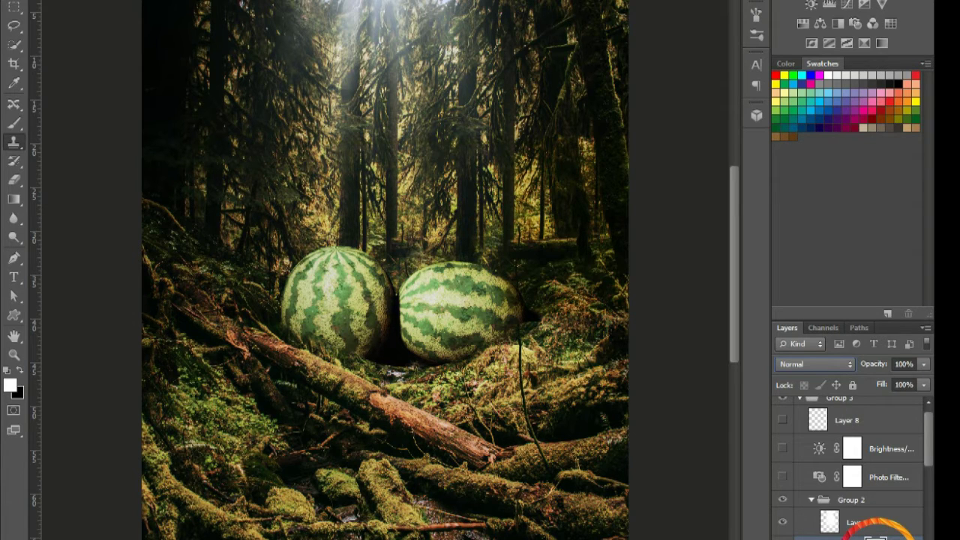
{"action": "left_click", "coordinate": [782, 477]}
Enable Brightness/Contrast and confirm Deep Blue 32% density and Contrast 12 settings.
{"action": "left_click", "coordinate": [782, 448]}
{"action": "double_click", "coordinate": [819, 477]}
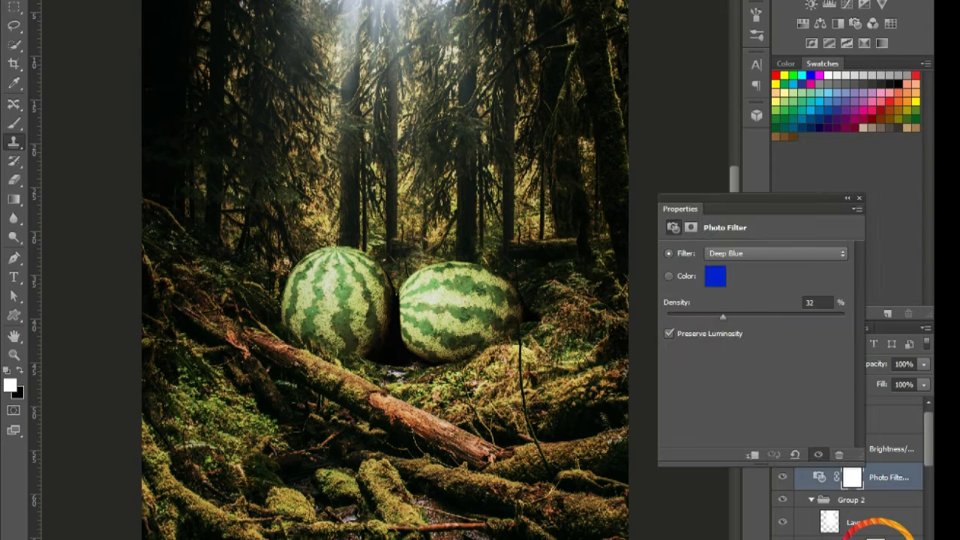
{"action": "left_click", "coordinate": [859, 197]}
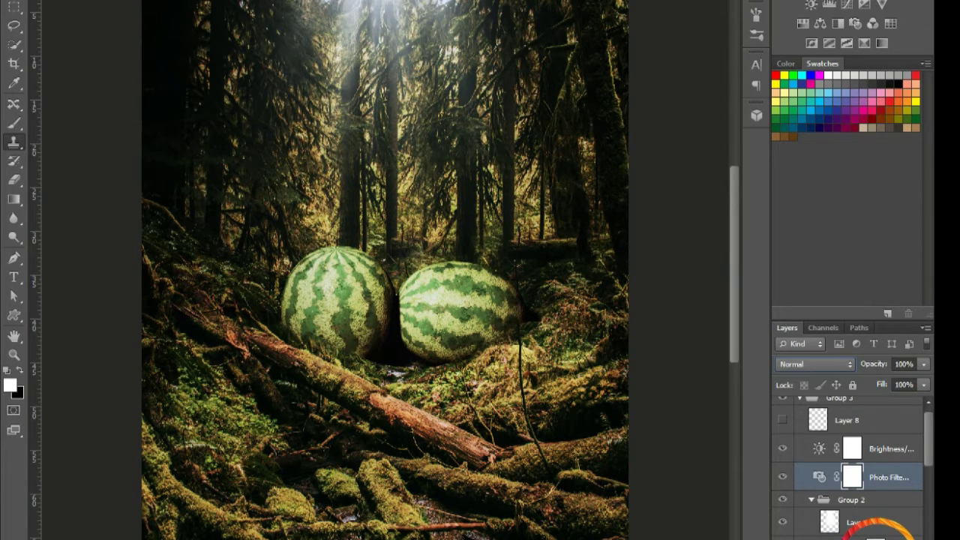
{"action": "double_click", "coordinate": [819, 448]}
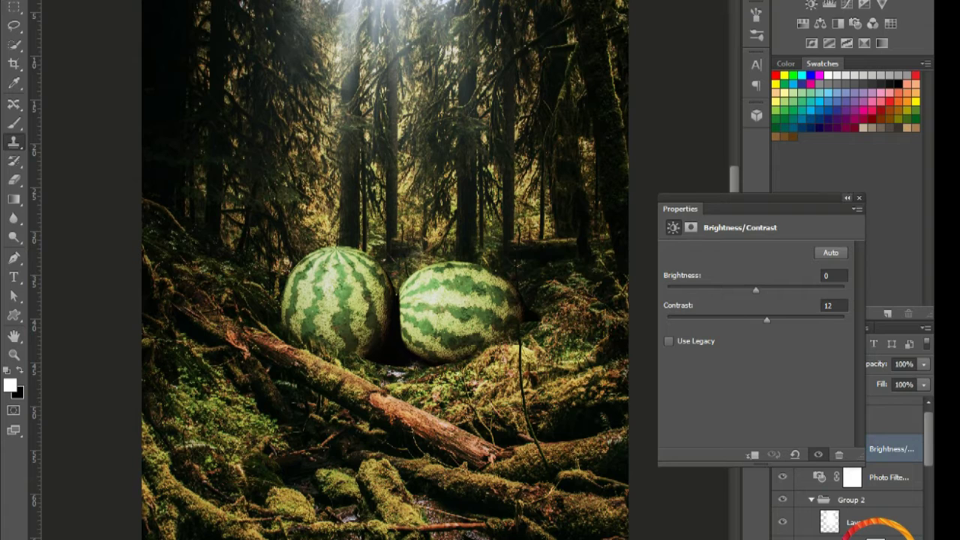
{"action": "left_click", "coordinate": [859, 197]}
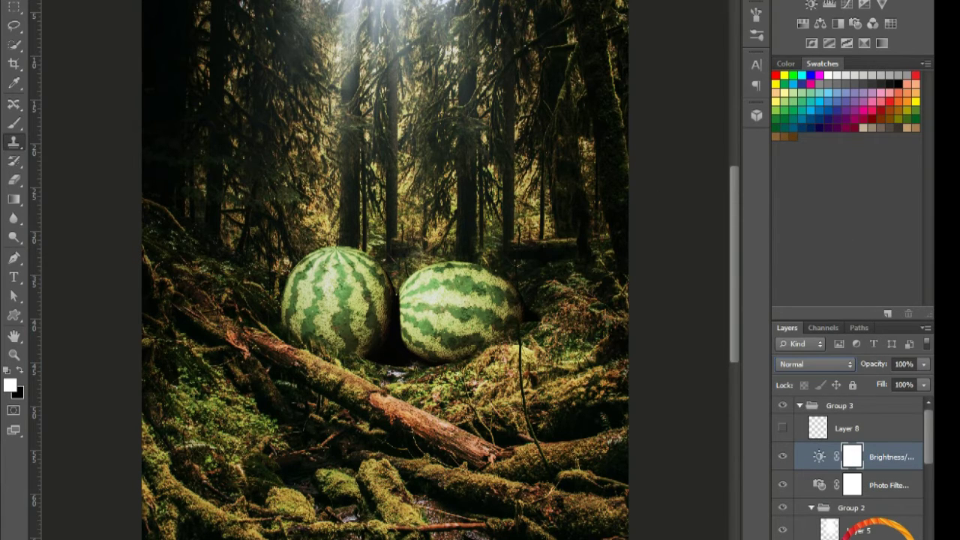
Show Layer 8's signature along the bottom edge and zoom to check it.
{"action": "left_click", "coordinate": [782, 427]}
{"action": "key", "text": "ctrl+minus"}
{"action": "key", "text": "ctrl+plus"}
{"action": "key", "text": "ctrl+plus"}
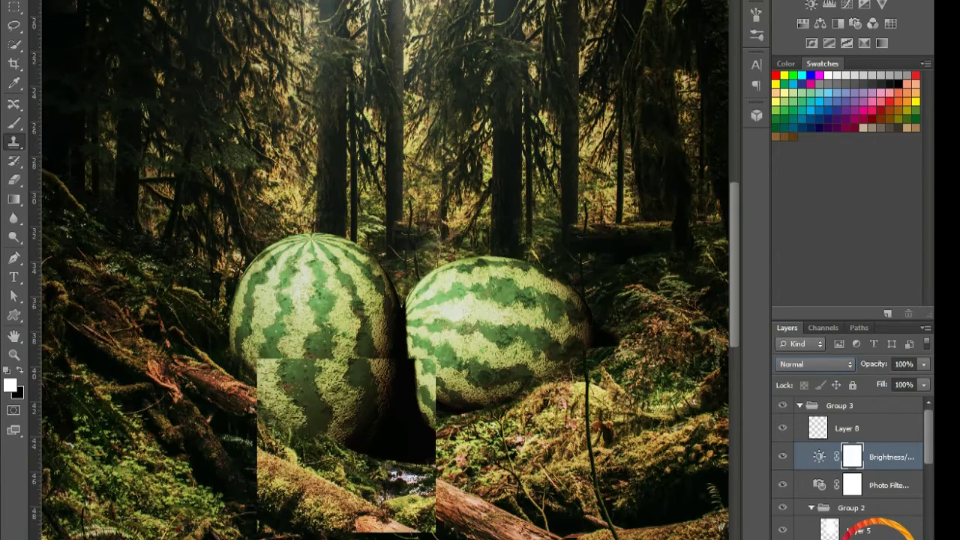
{"action": "key", "text": "ctrl+plus"}
{"action": "key", "text": "ctrl+plus"}
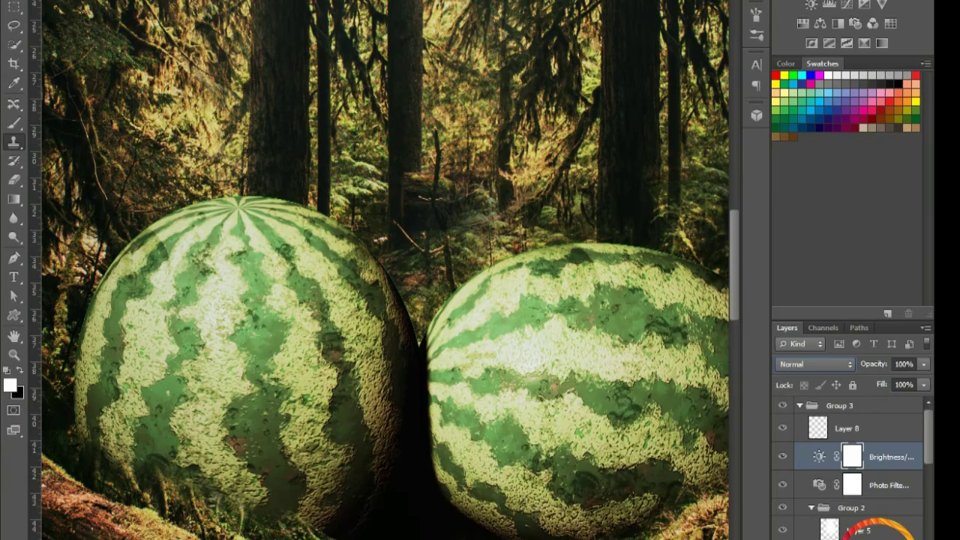
{"action": "key", "text": "ctrl+minus"}
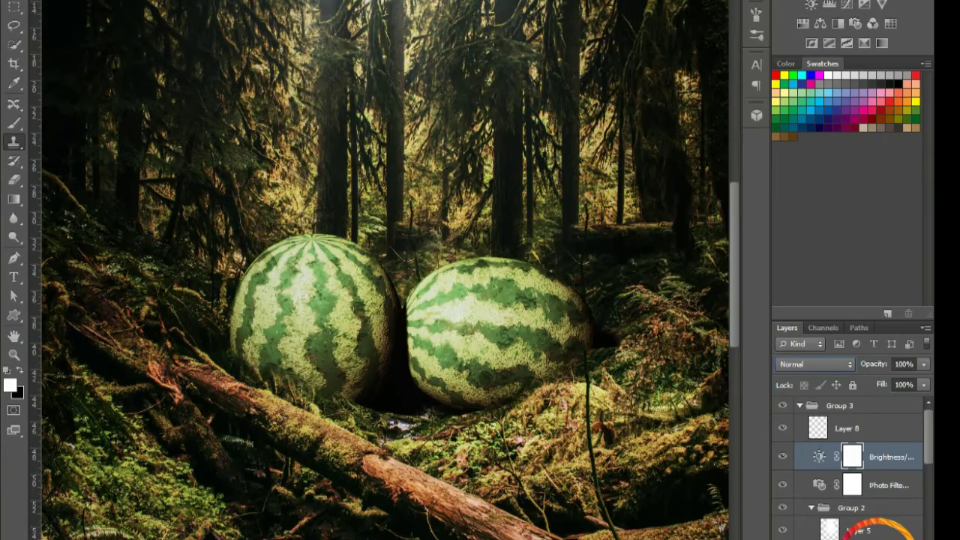
{"action": "scroll", "coordinate": [385, 270], "scroll_direction": "down", "scroll_amount": 5}
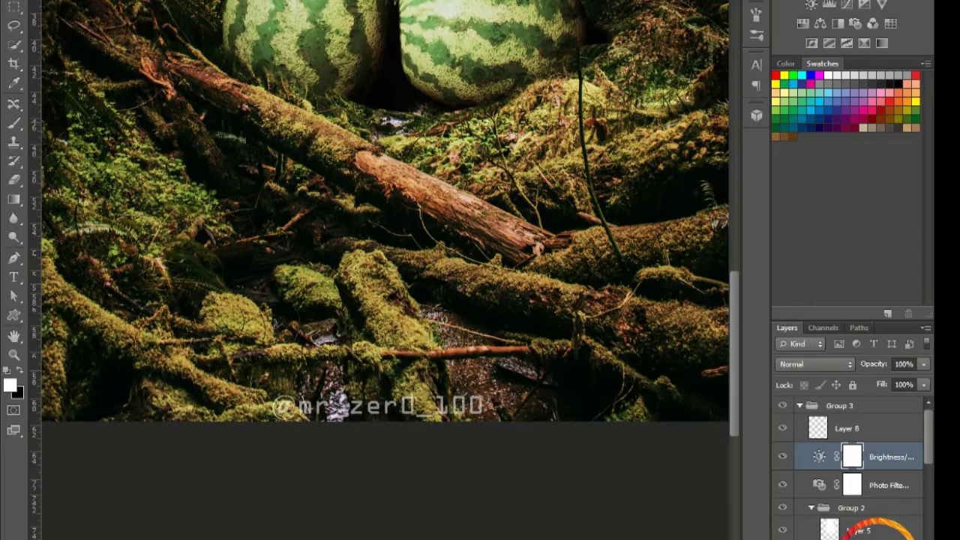